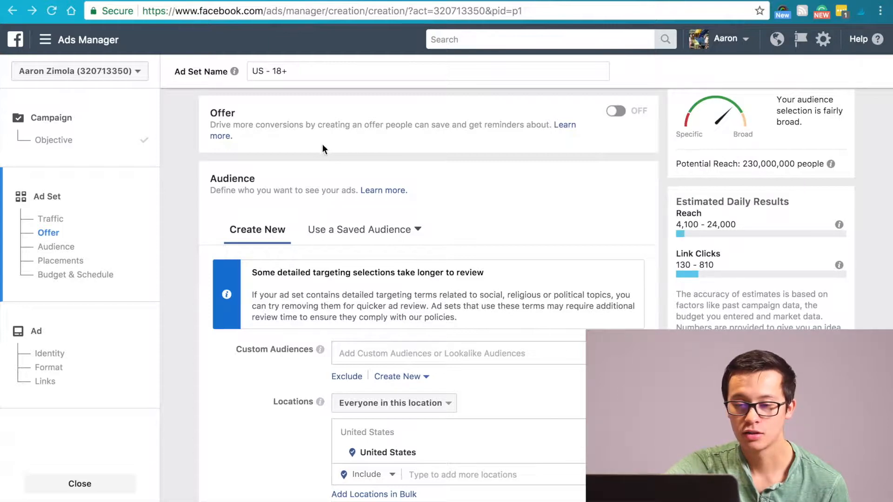
Set the audience location to Denver, Colorado, United States
scroll(386, 241, "down", 3)
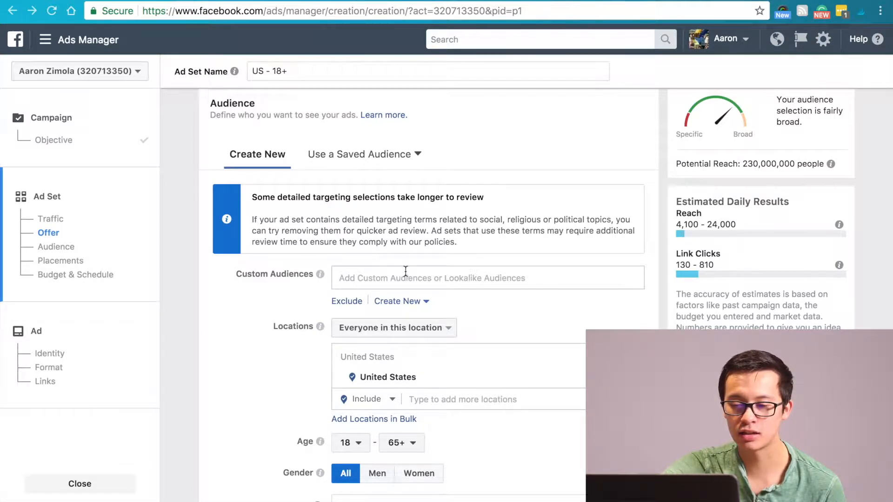
scroll(406, 271, "down", 3)
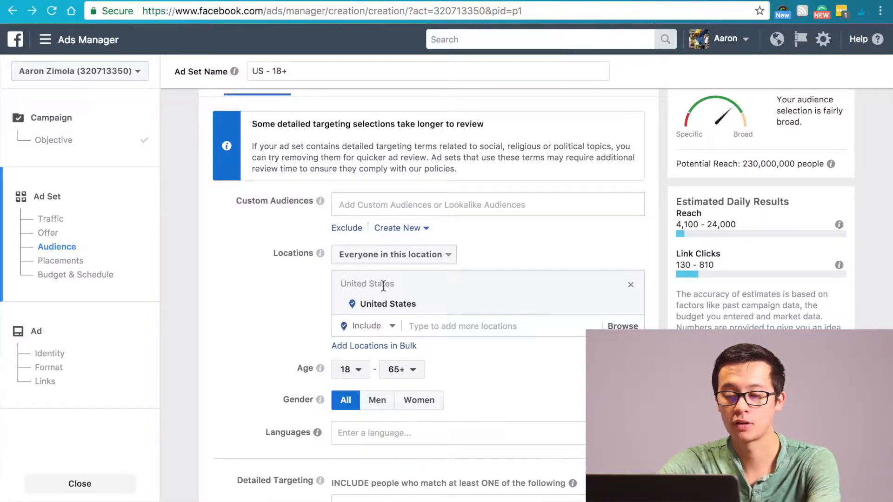
left_click(449, 326)
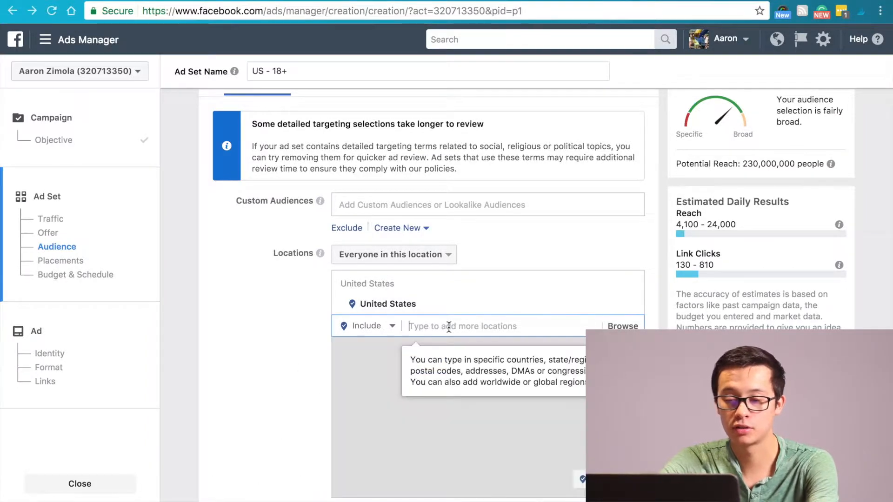
type("Denver")
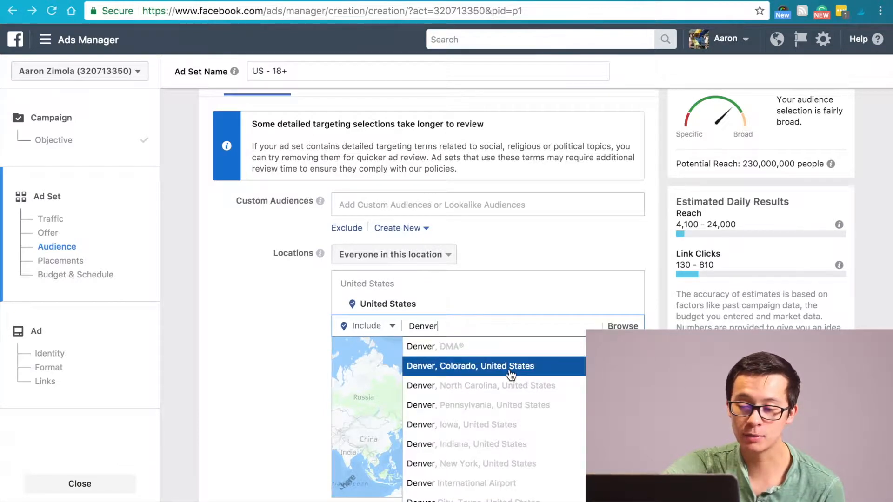
left_click(511, 375)
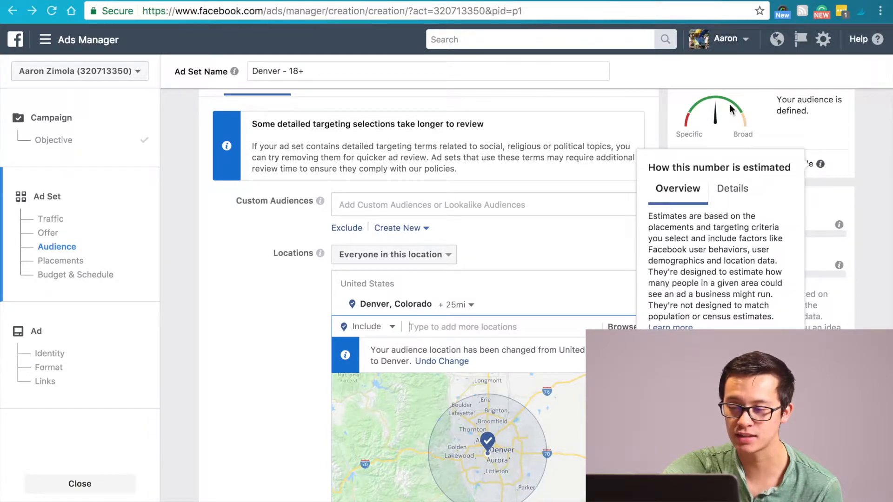
mouse_move(821, 165)
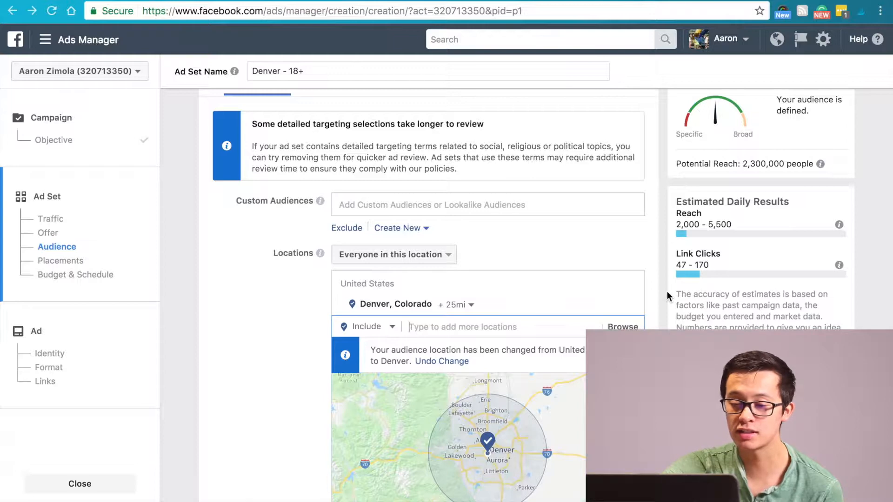
Try a 50-mile radius around Denver, Colorado, and reduce it to 10 miles
scroll(532, 364, "down", 2)
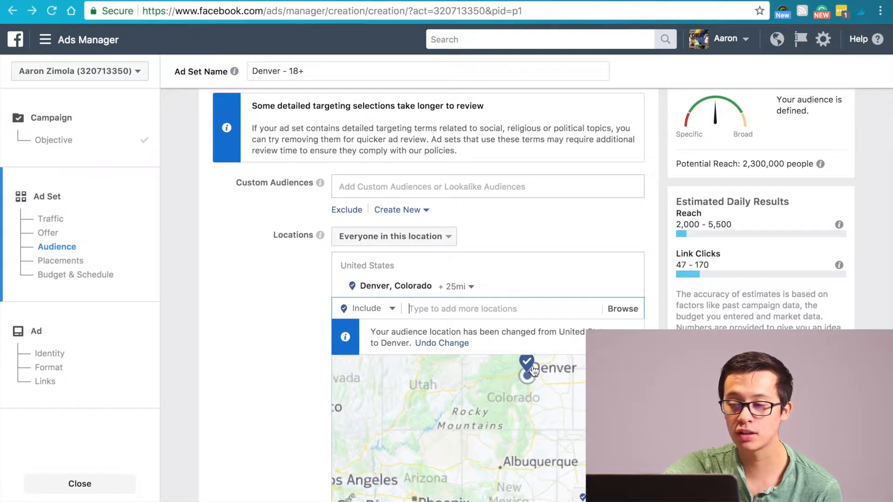
scroll(886, 191, "down", 2)
scroll(886, 191, "down", 1)
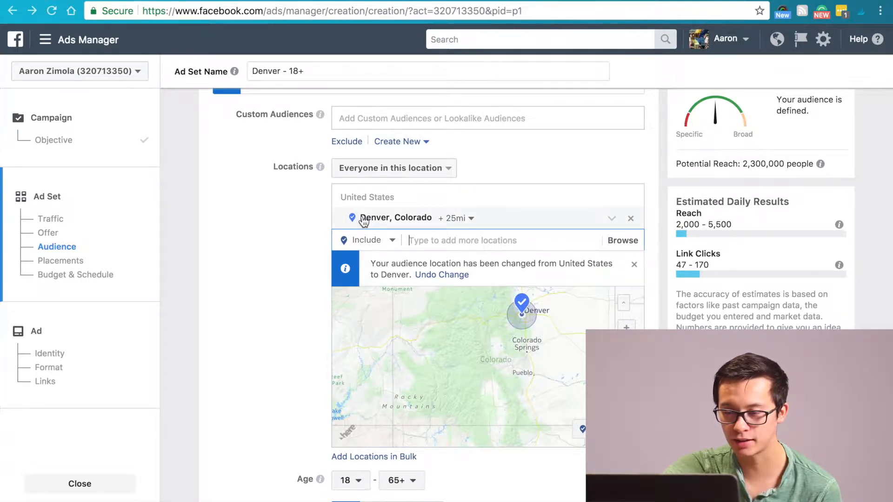
left_click(464, 219)
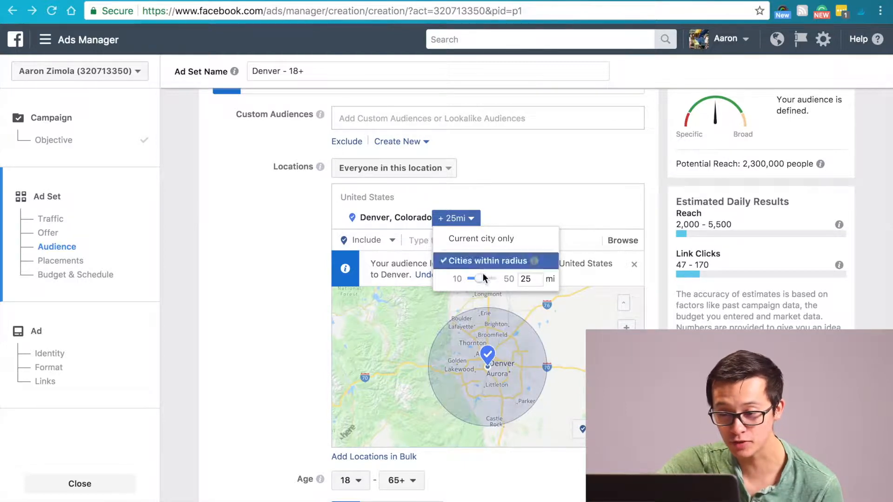
left_click_drag(479, 279, 510, 278)
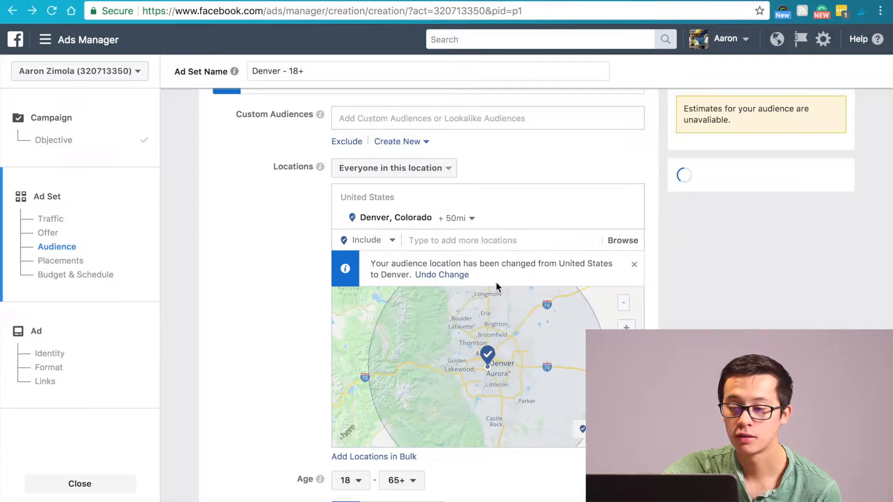
left_click(471, 219)
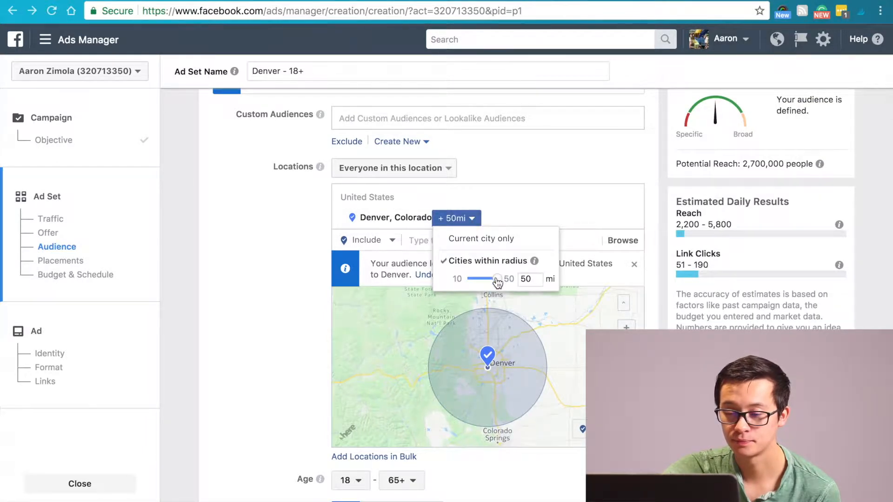
left_click_drag(497, 281, 427, 282)
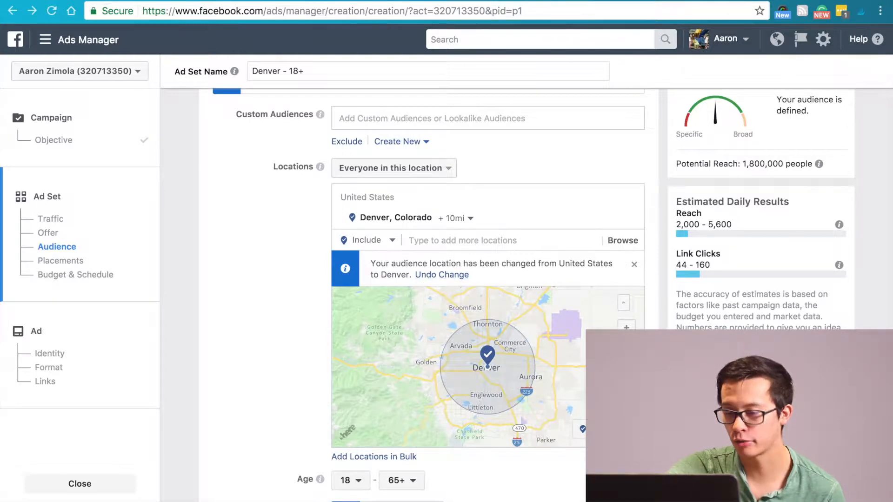
Add Greeley, Colorado, United States as a second included audience location
scroll(409, 293, "down", 3)
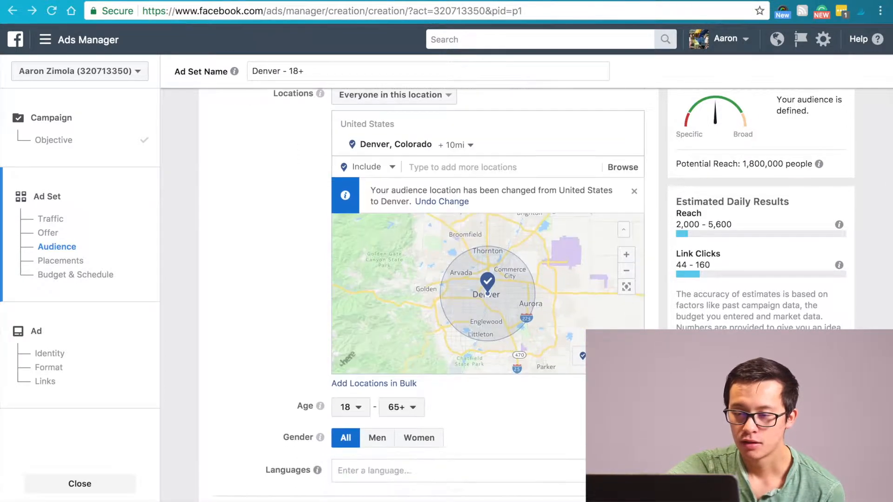
scroll(409, 293, "down", 2)
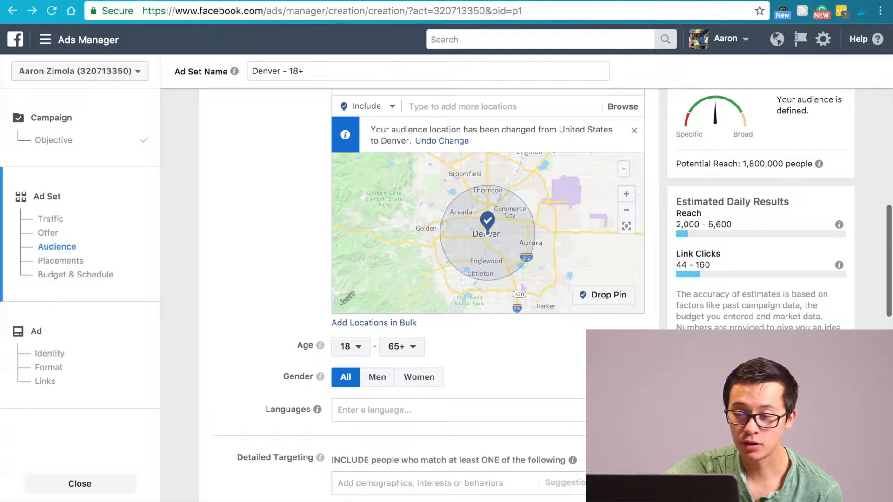
scroll(514, 219, "up", 3)
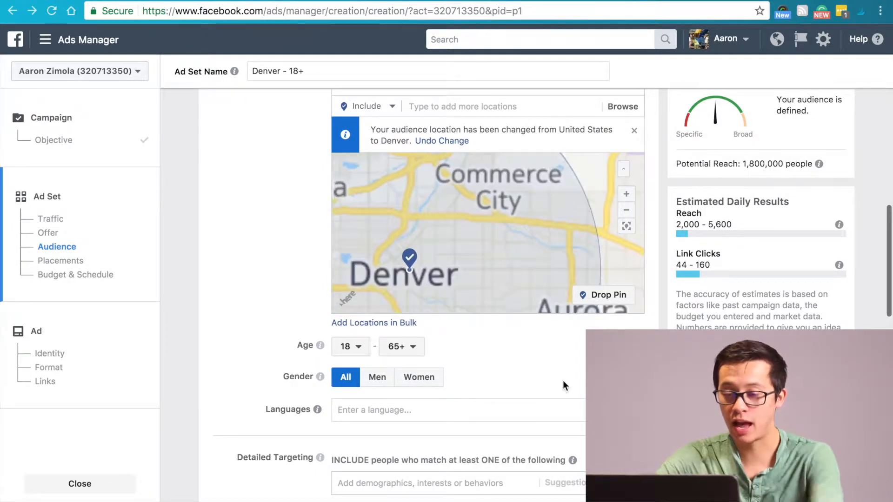
scroll(563, 382, "up", 5)
left_click(450, 179)
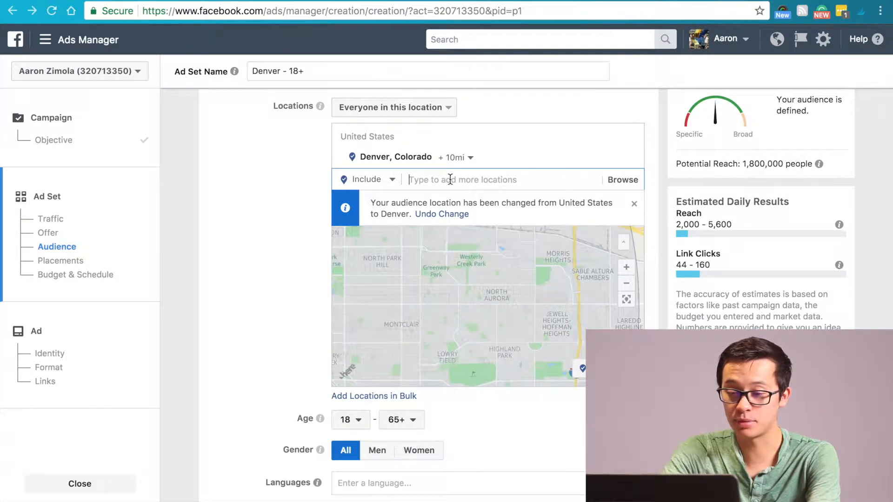
type("Greeley")
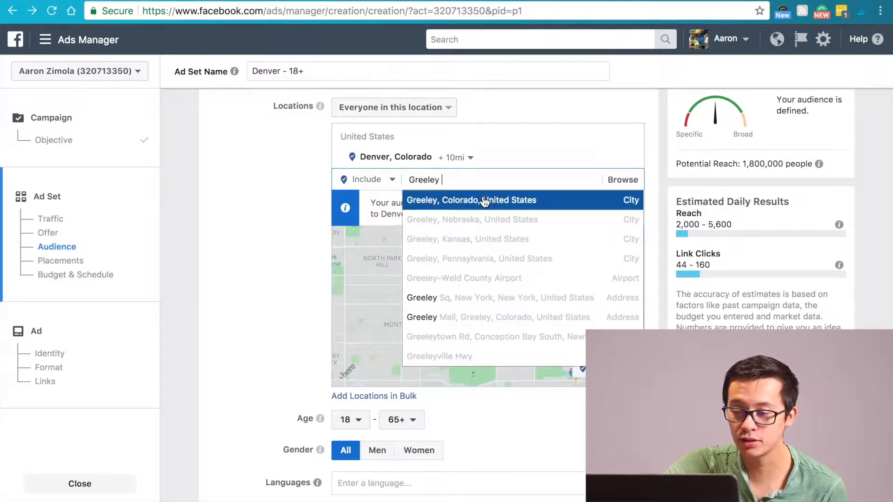
left_click(483, 200)
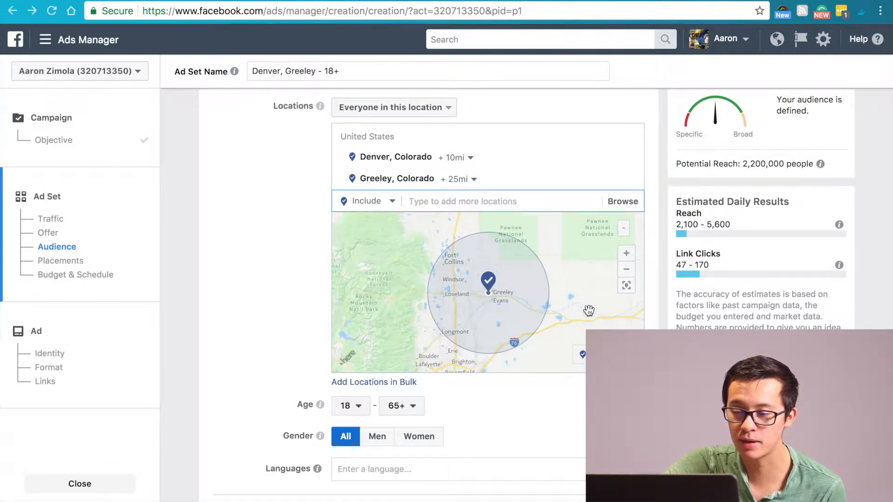
Set the radius around Greeley, Colorado to 10 miles and view both targeted cities on the map
left_click(627, 274)
left_click(628, 274)
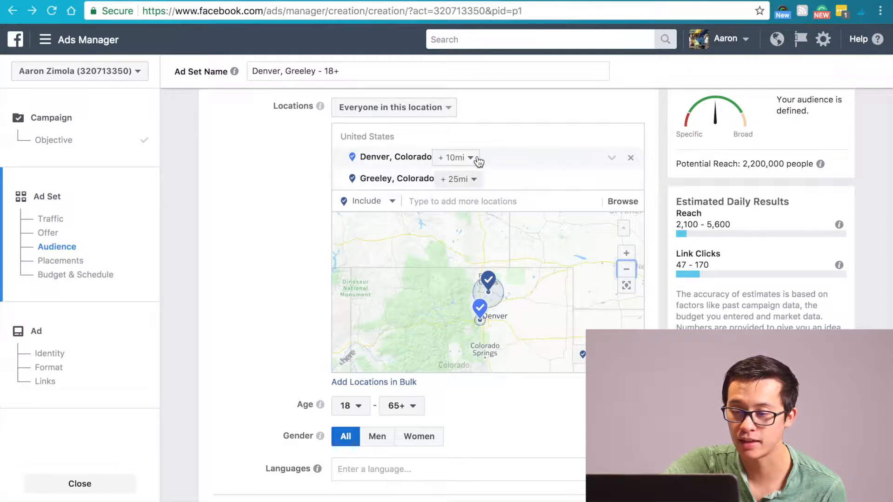
left_click(479, 180)
left_click_drag(481, 239, 420, 242)
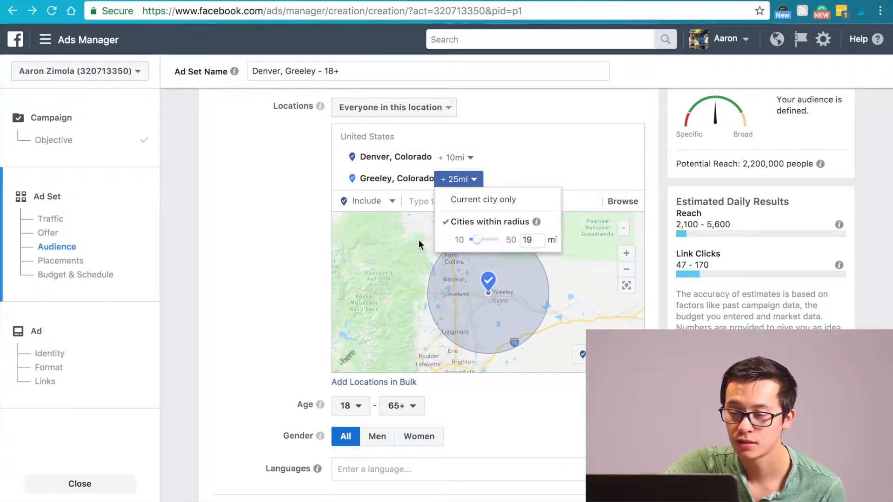
left_click(586, 295)
left_click(627, 285)
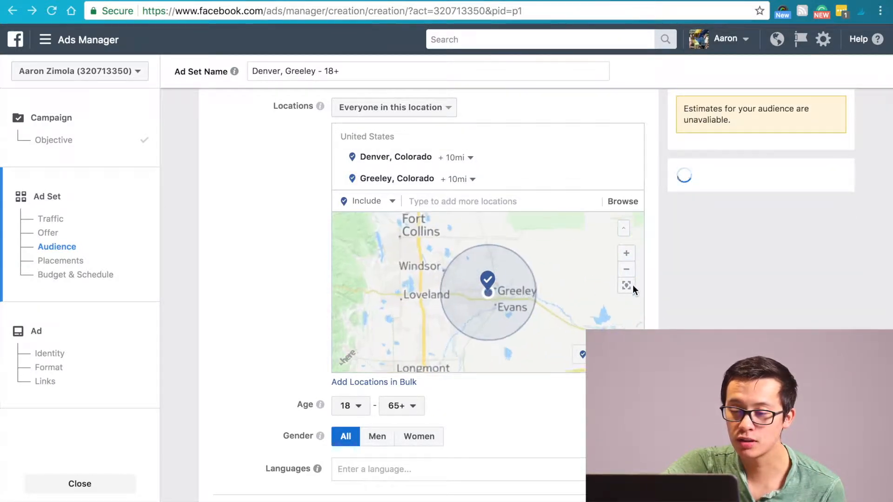
left_click(627, 274)
left_click(628, 274)
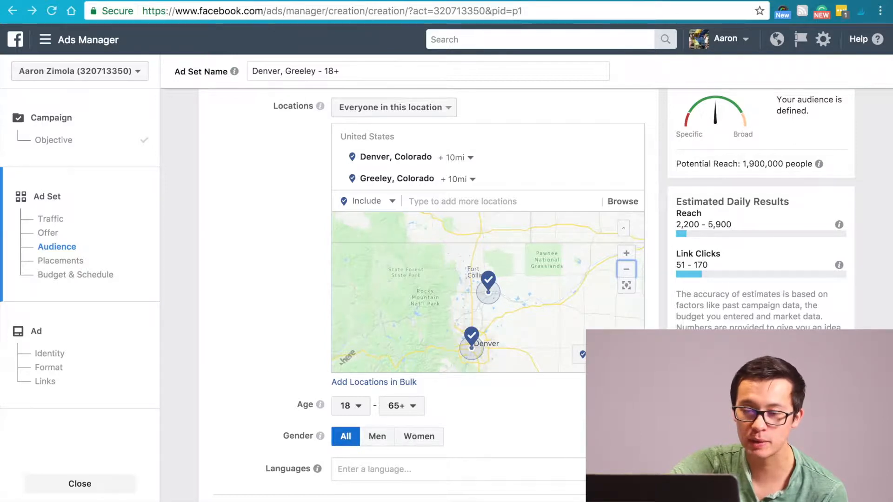
Set the maximum age of the audience to 25
scroll(629, 275, "down", 2)
scroll(629, 276, "down", 5)
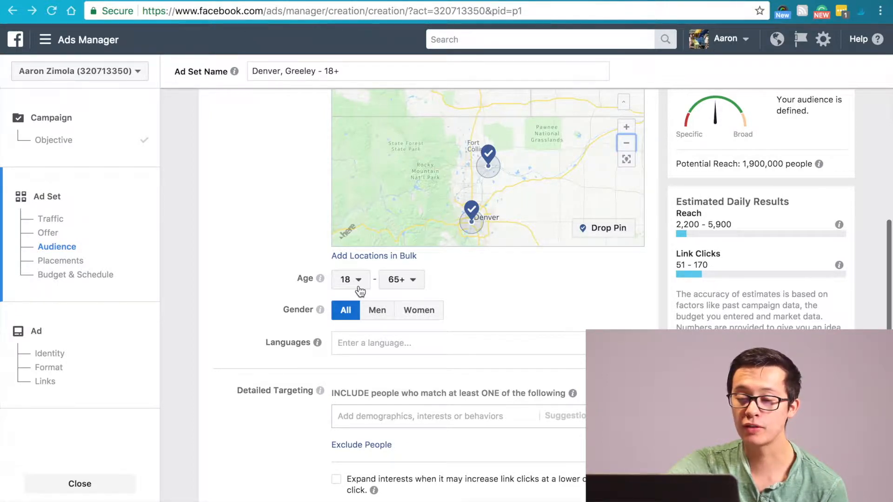
left_click(410, 287)
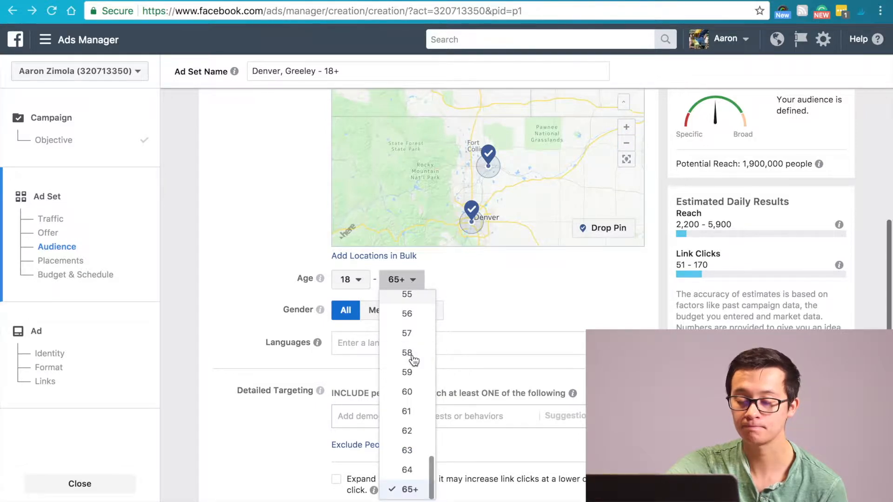
scroll(413, 360, "up", 15)
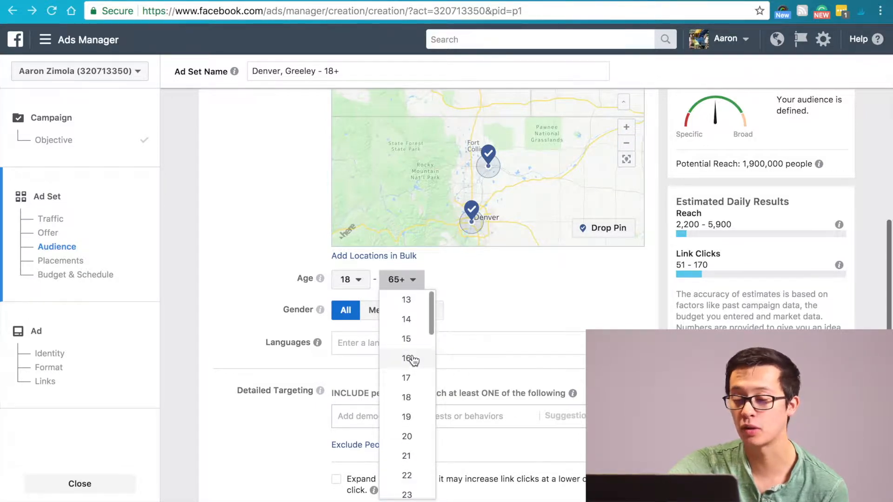
scroll(413, 360, "down", 2)
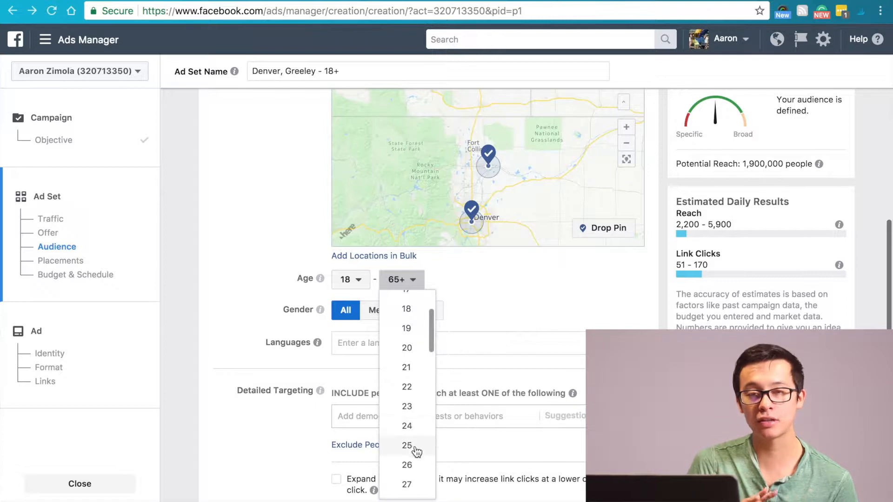
left_click(413, 447)
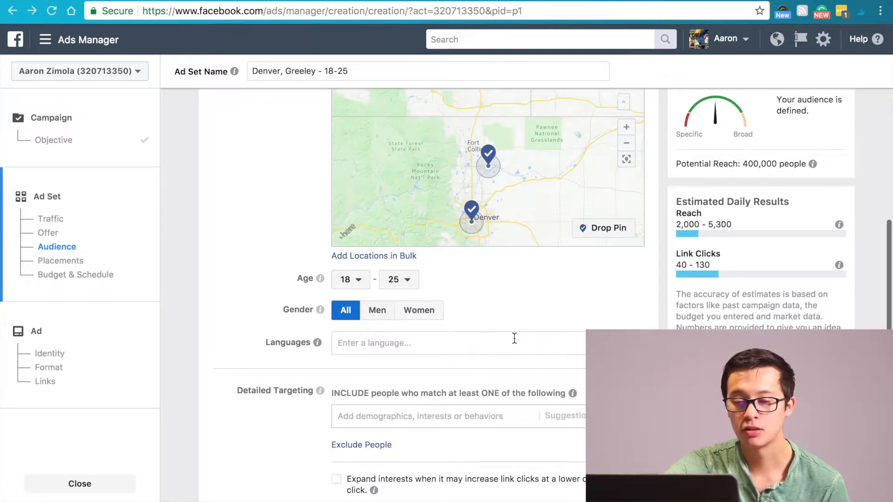
Add the Fishing interest from Outdoor recreation to the included detailed targeting
scroll(554, 355, "down", 2)
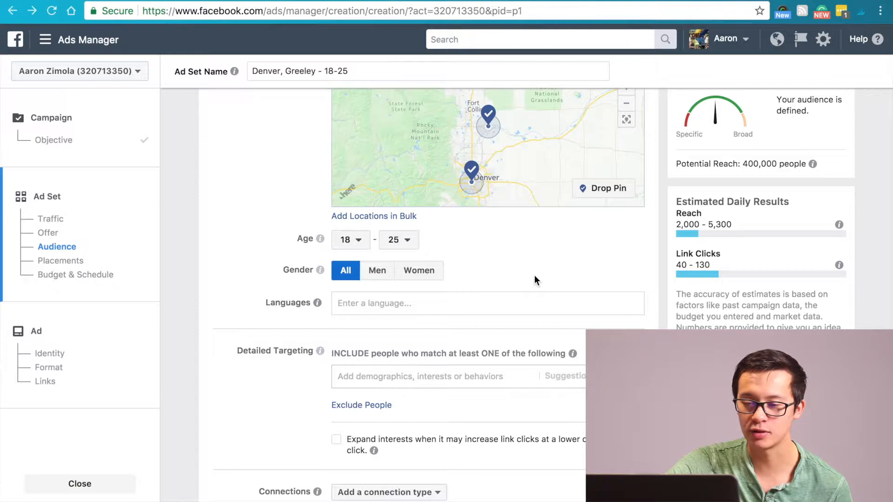
scroll(535, 277, "down", 3)
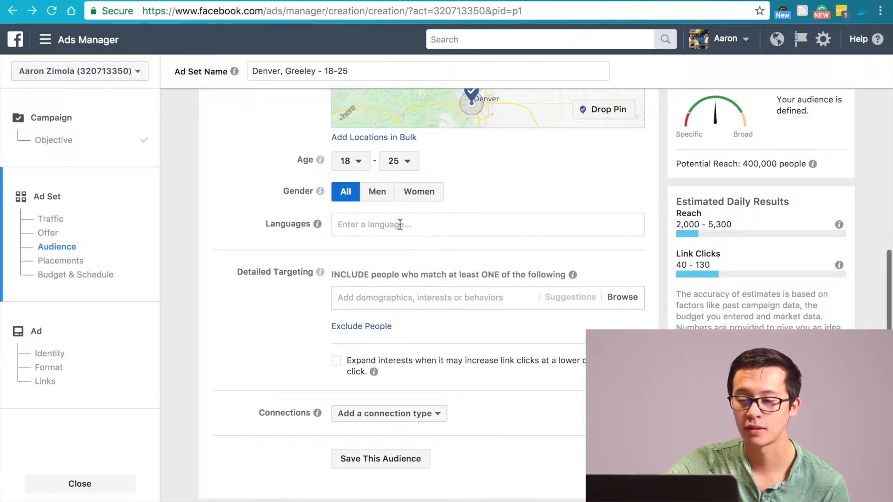
scroll(484, 345, "down", 4)
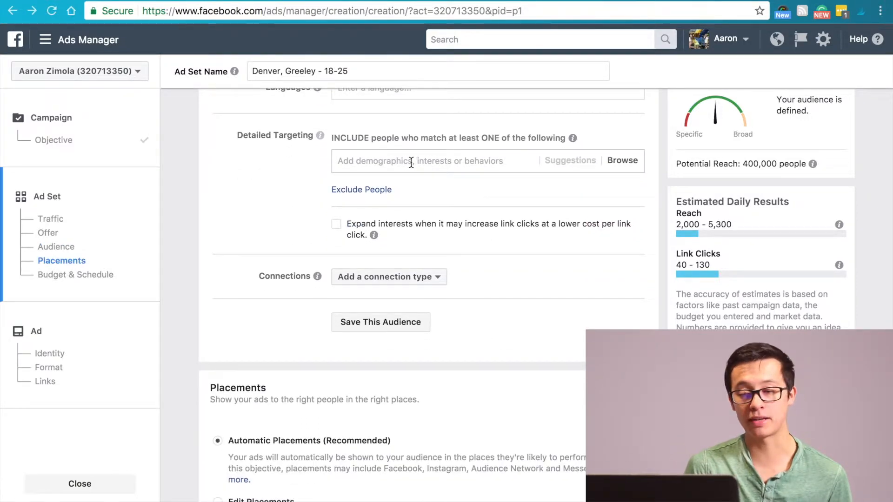
left_click(411, 162)
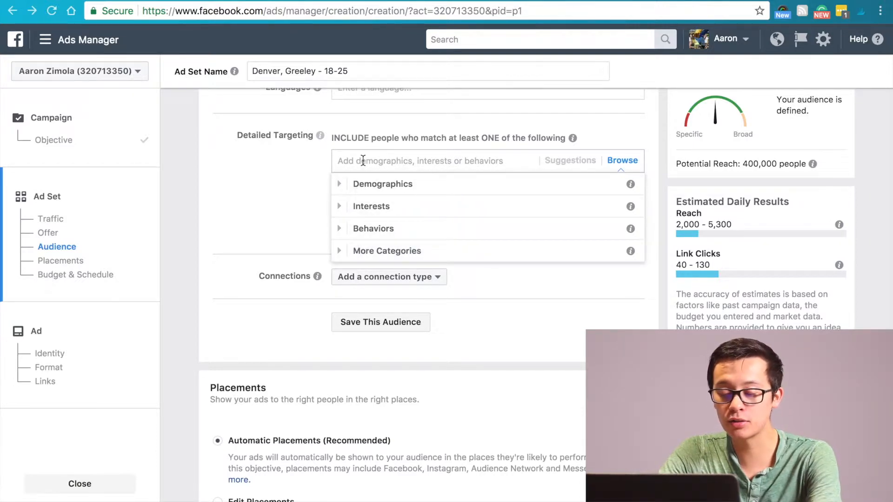
type("Fishing")
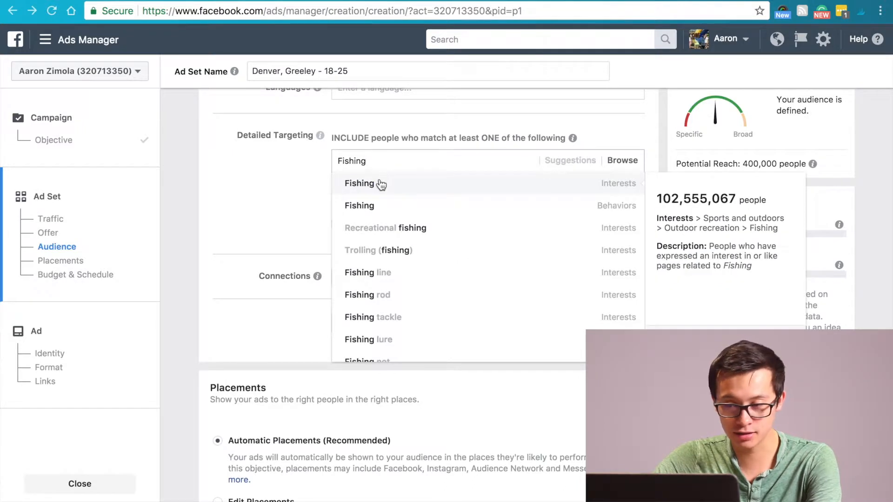
left_click(379, 185)
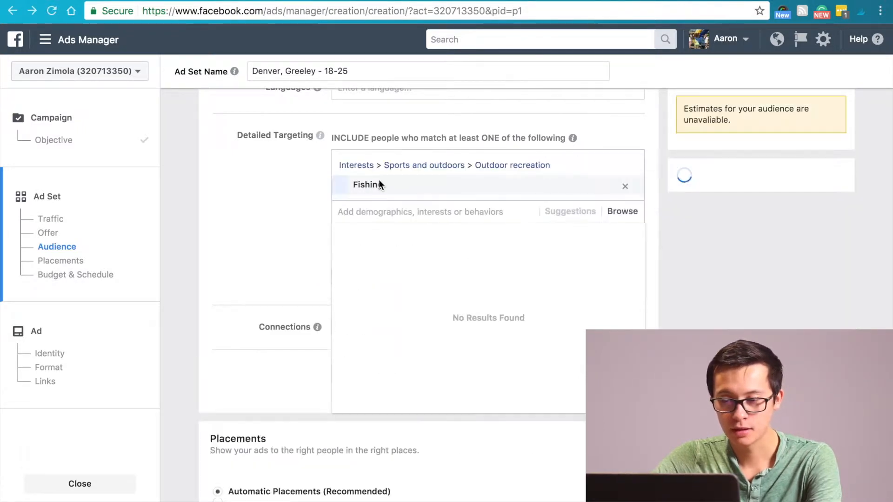
left_click(266, 247)
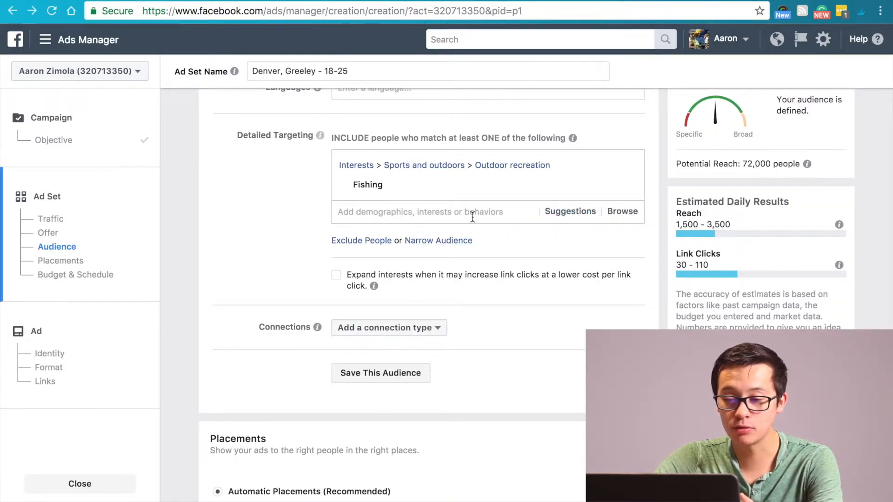
Exclude people with the Hunting interest under Outdoor recreation from the detailed targeting
left_click(377, 241)
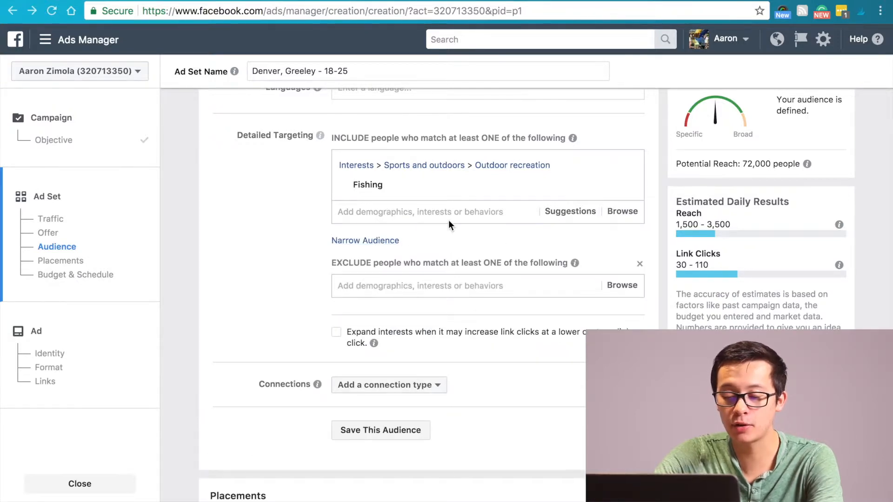
left_click(386, 286)
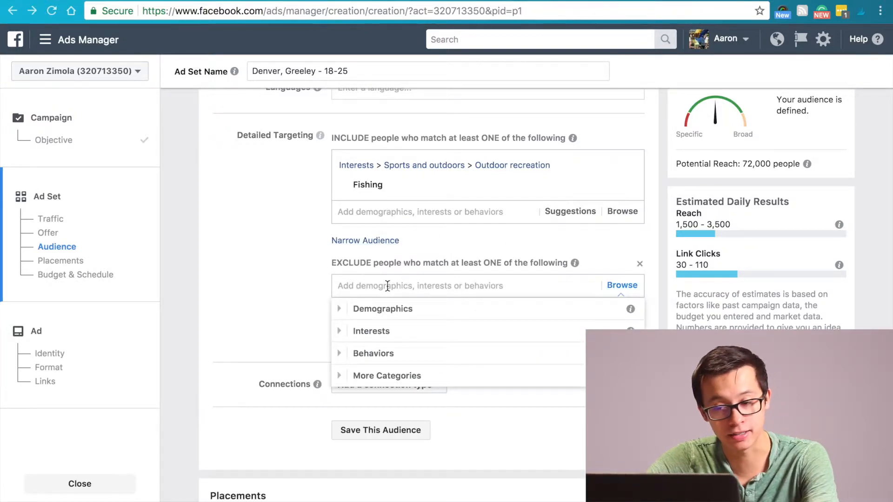
type("Hunting")
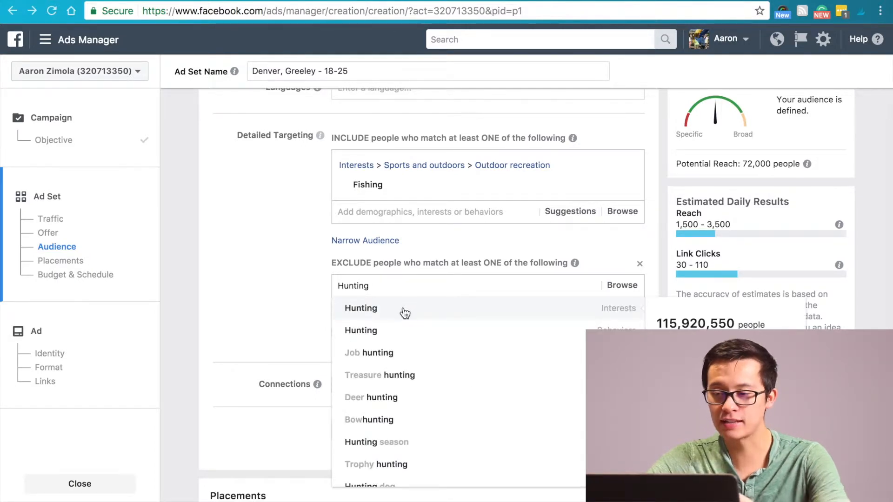
left_click(405, 311)
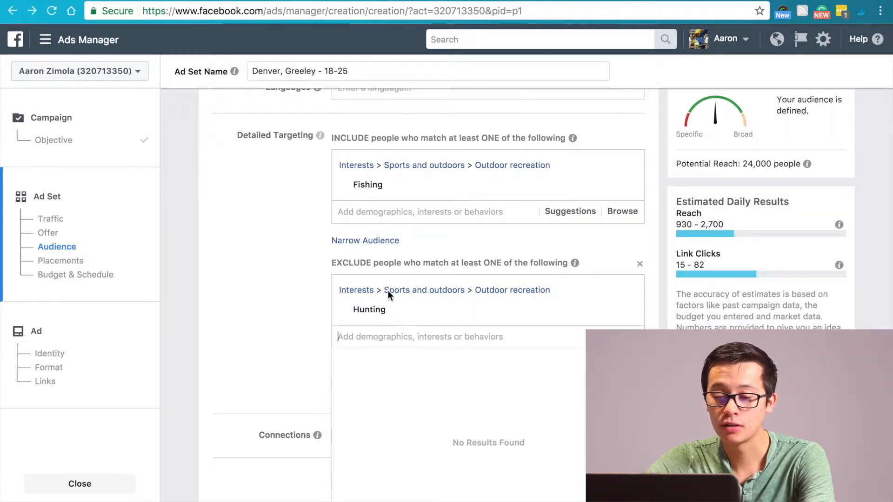
left_click(309, 312)
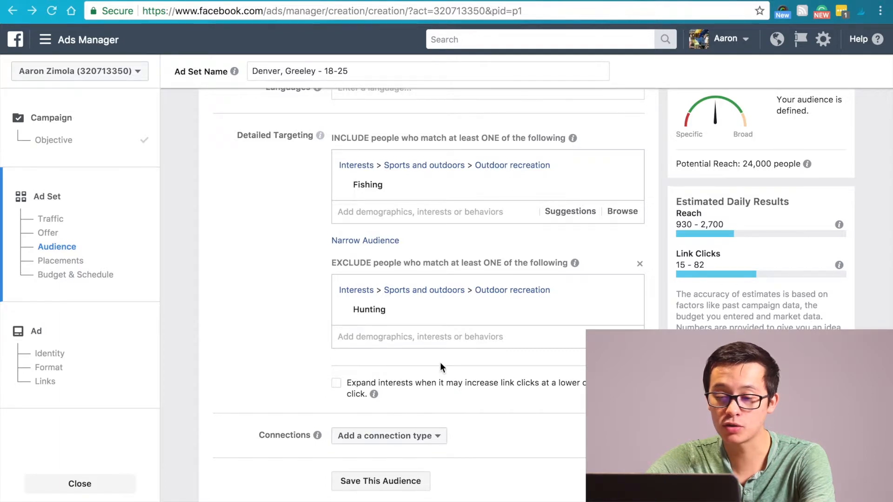
Narrow the audience so that people must also match the Kayaking interest
left_click(374, 242)
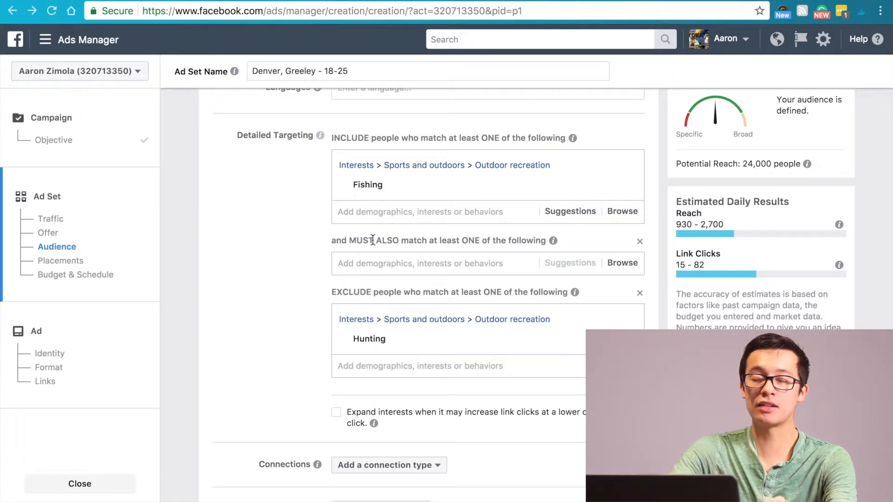
left_click(396, 263)
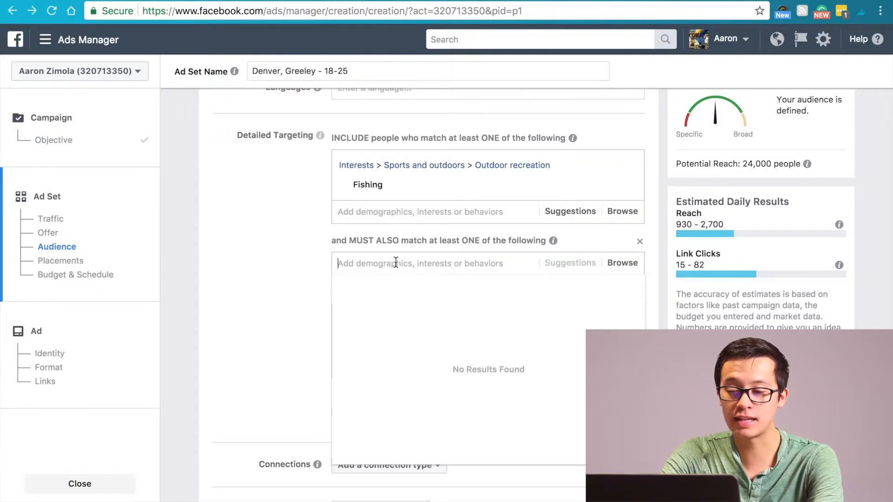
type("Ka")
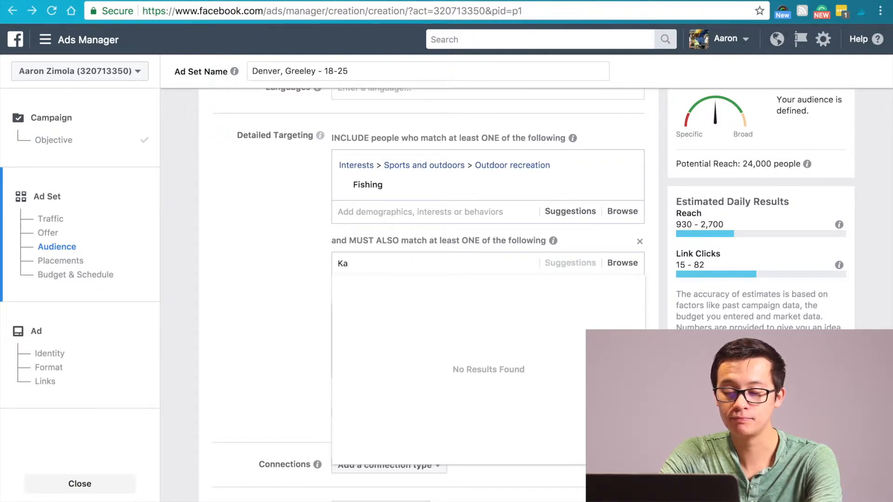
type("yaking")
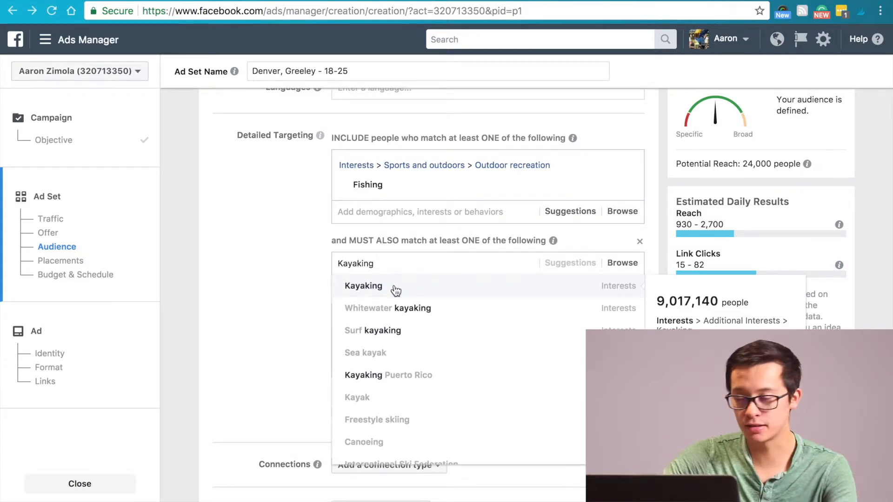
left_click(394, 289)
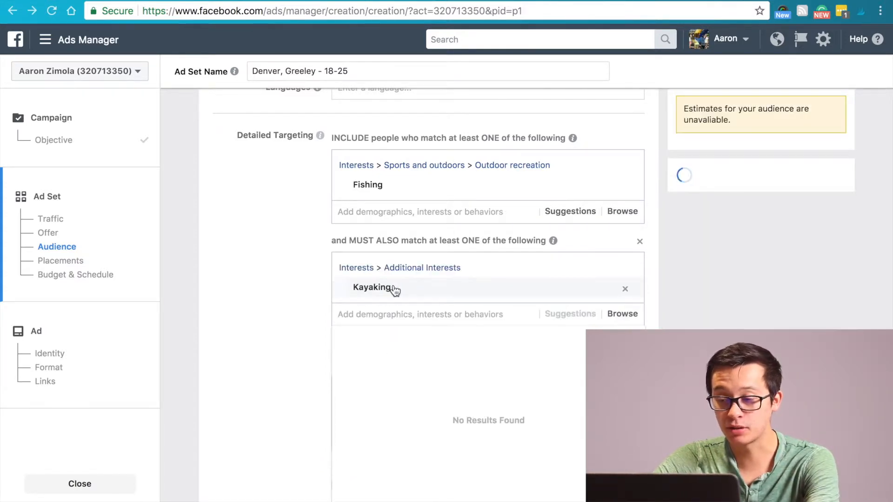
left_click(207, 261)
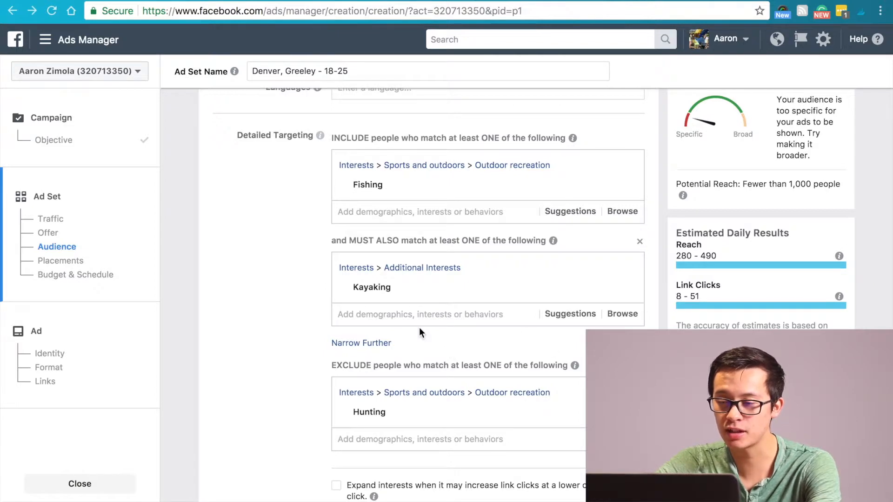
Review the combined targeting criteria and allow interests to expand when it may increase link clicks at a lower cost per click
scroll(420, 328, "down", 1)
mouse_move(689, 137)
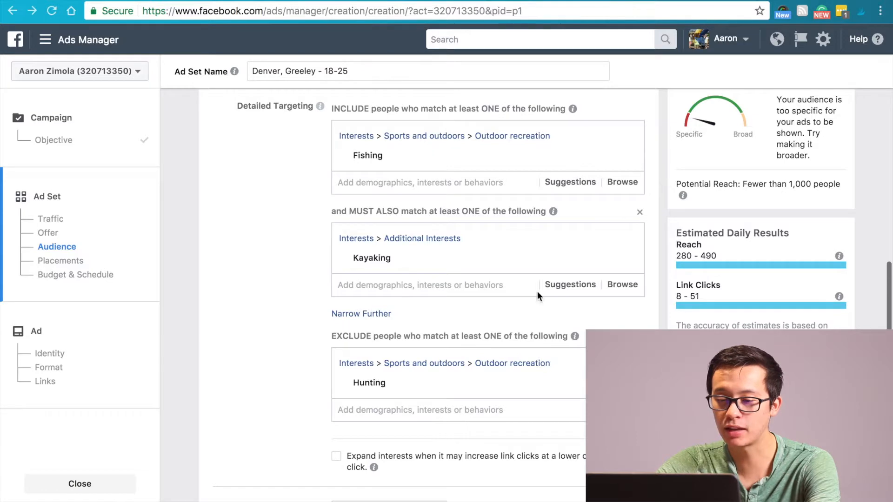
mouse_move(437, 154)
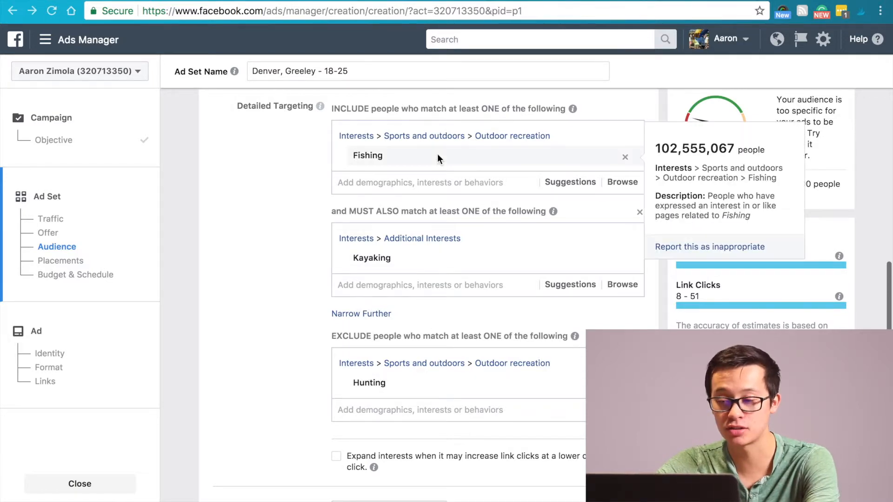
mouse_move(412, 267)
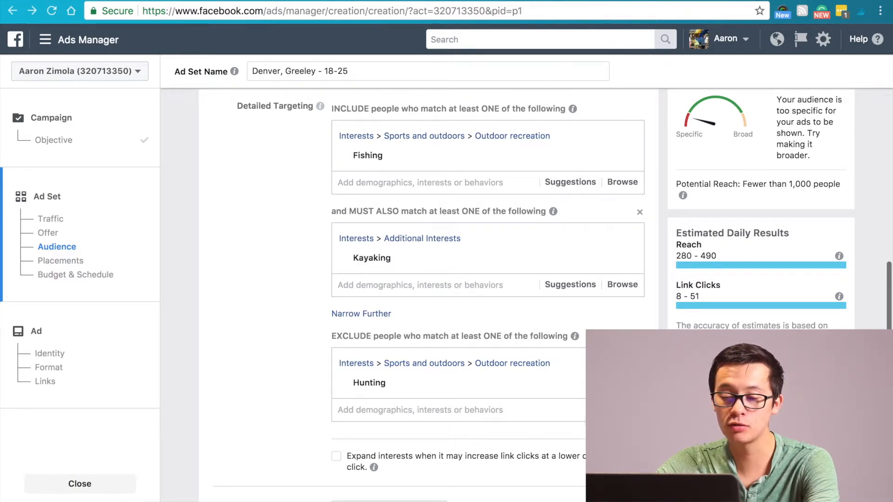
scroll(498, 417, "down", 1)
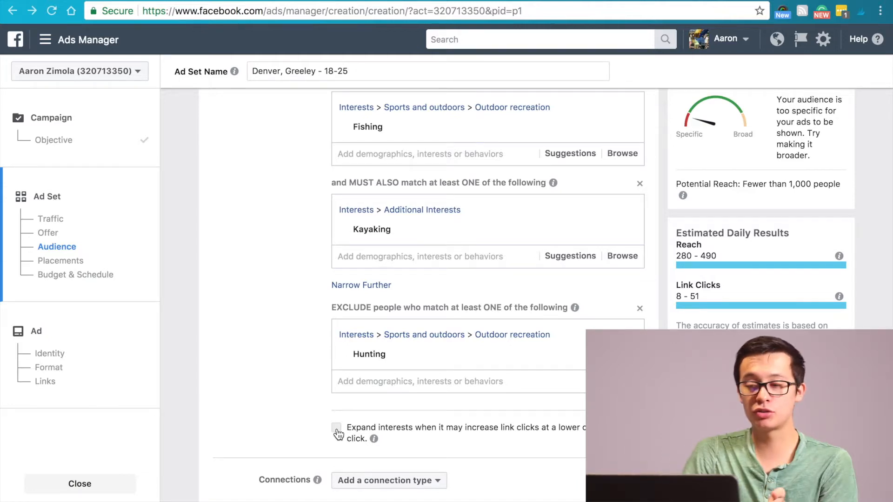
left_click(337, 429)
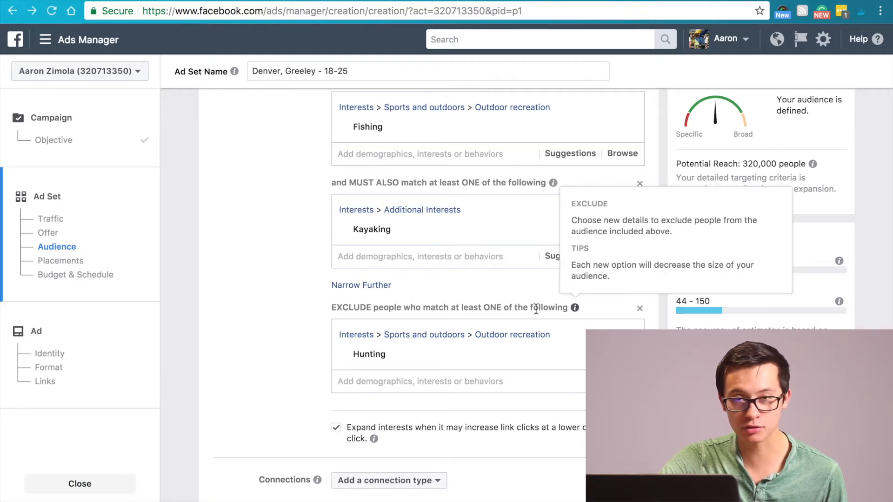
Add a Facebook Pages connection targeting friends of people who like your Page and start choosing the Page
scroll(536, 309, "down", 4)
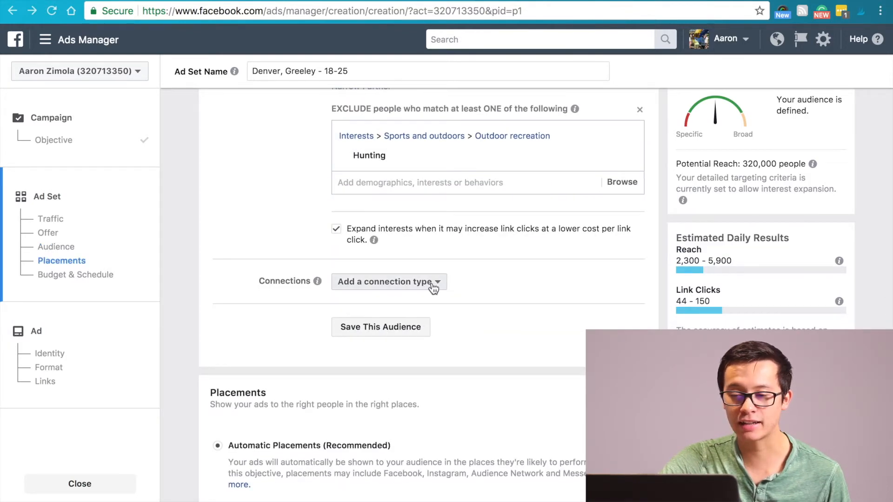
left_click(433, 286)
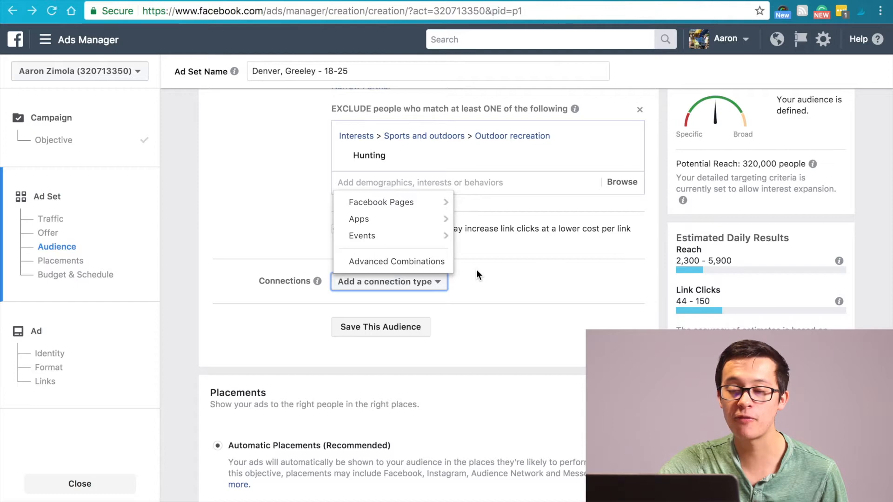
mouse_move(431, 211)
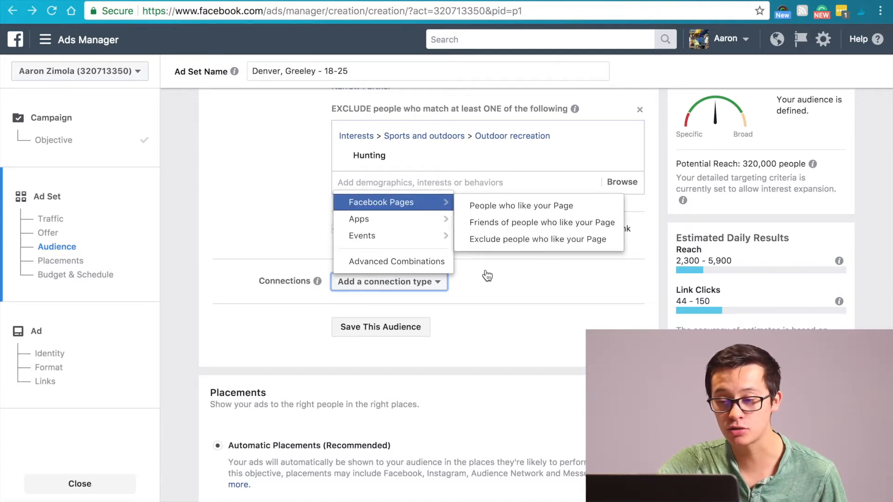
left_click(496, 224)
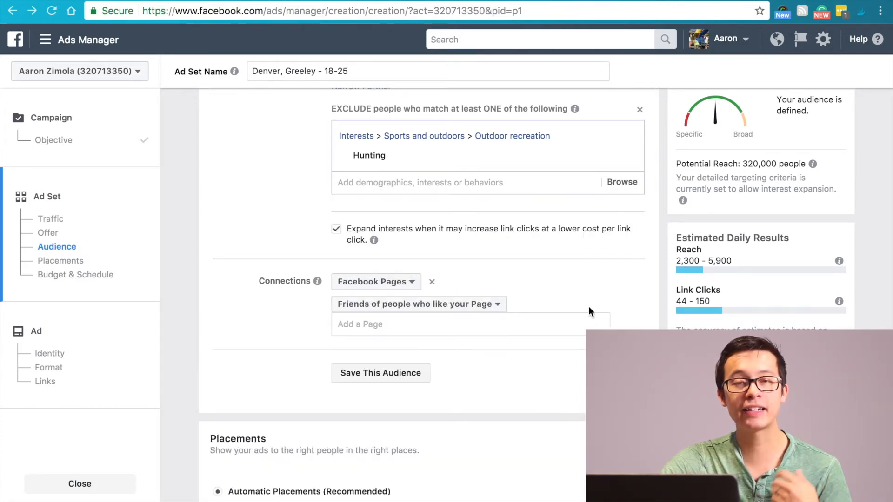
left_click(420, 325)
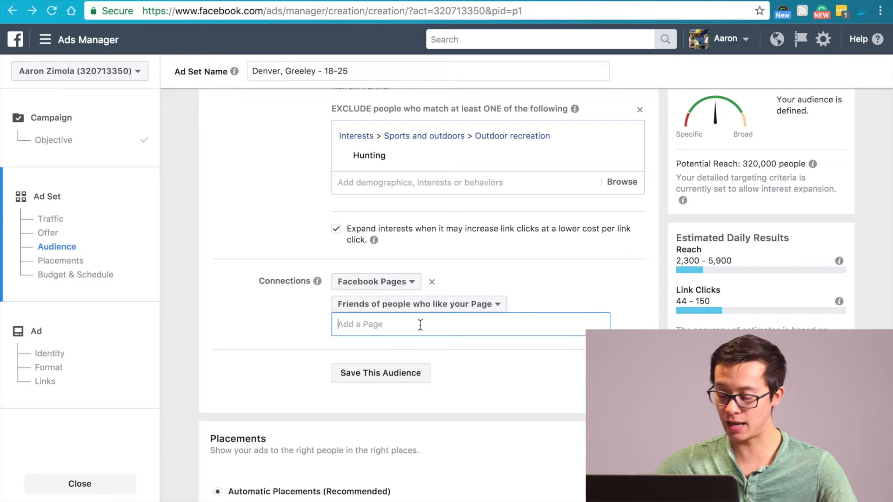